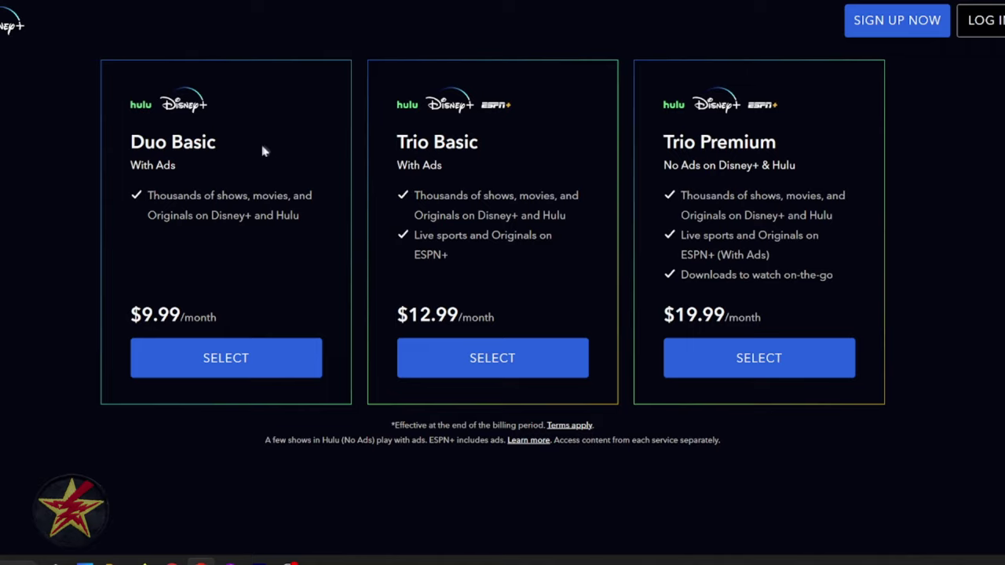
# Compare the Duo Basic, Trio Basic and Trio Premium bundle names and monthly prices on the Disney+ and Hulu plan pages.
pyautogui.moveTo(263, 151); pyautogui.dragTo(132, 138)
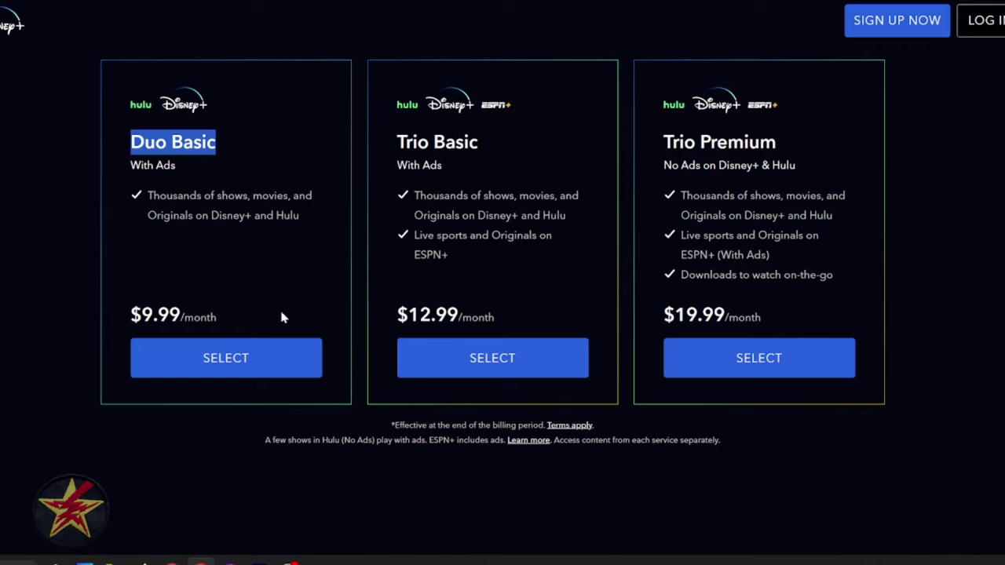
pyautogui.moveTo(503, 152); pyautogui.dragTo(398, 144)
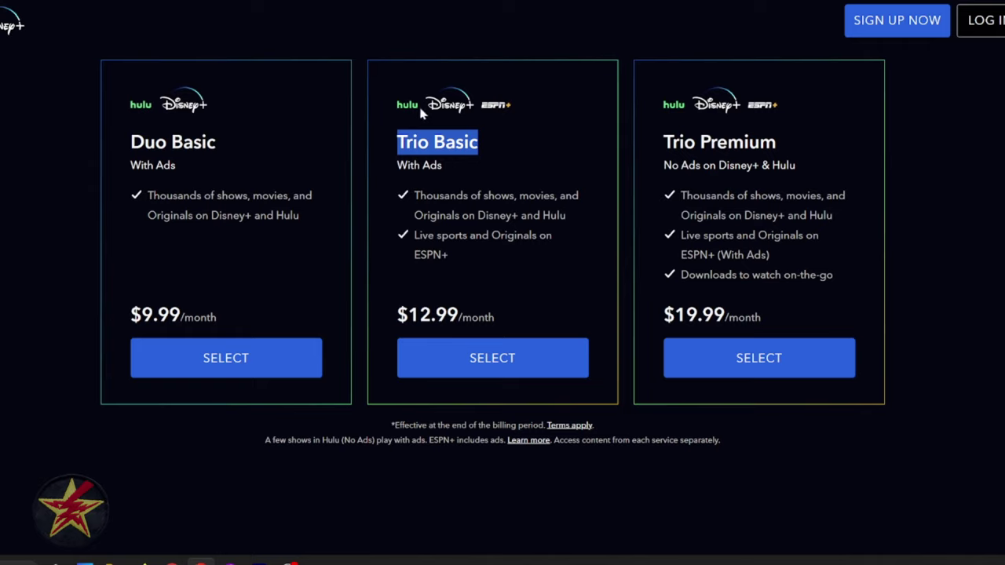
pyautogui.moveTo(470, 167); pyautogui.dragTo(401, 173)
pyautogui.moveTo(492, 333); pyautogui.dragTo(402, 315)
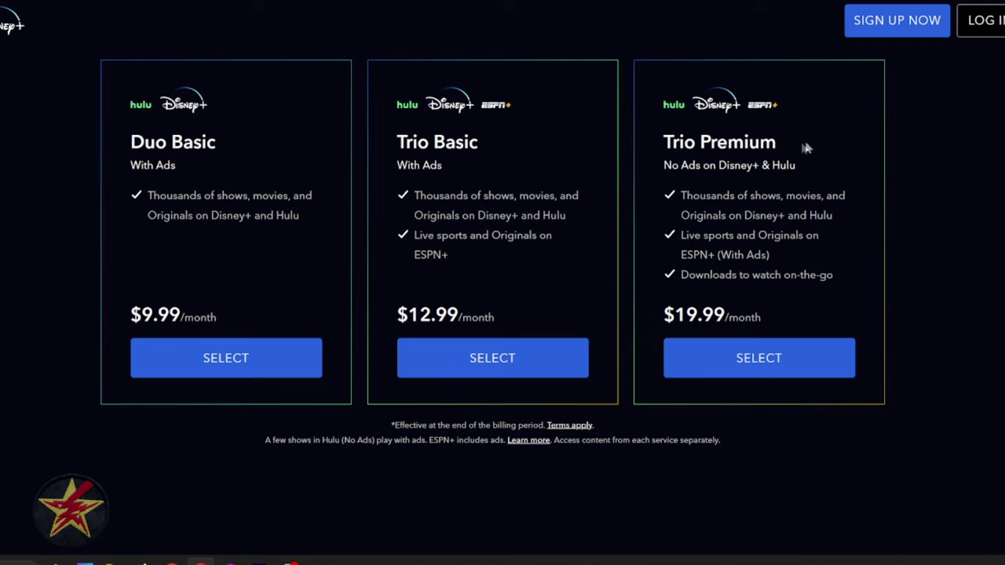
pyautogui.moveTo(806, 143); pyautogui.dragTo(663, 142)
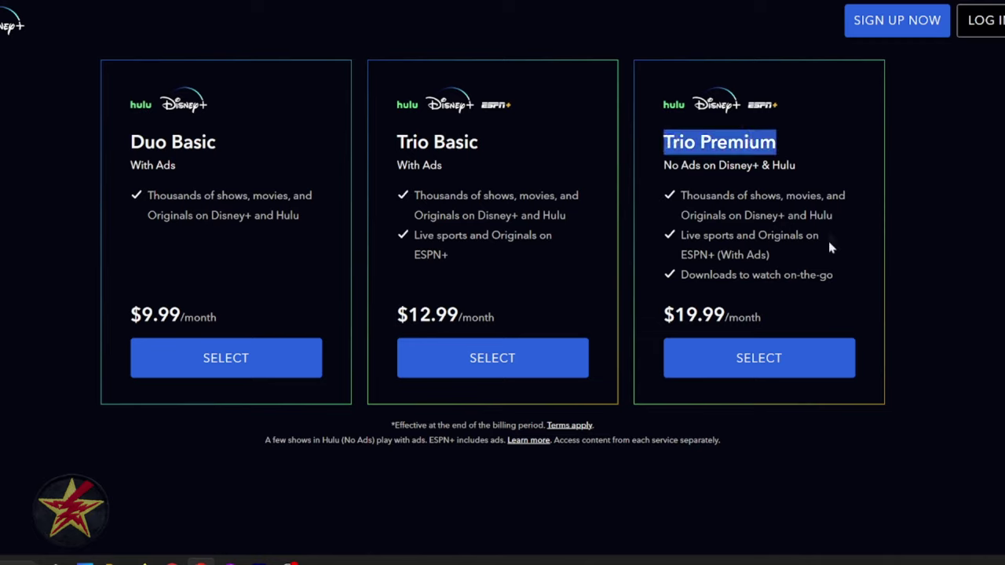
pyautogui.moveTo(778, 320); pyautogui.dragTo(675, 318)
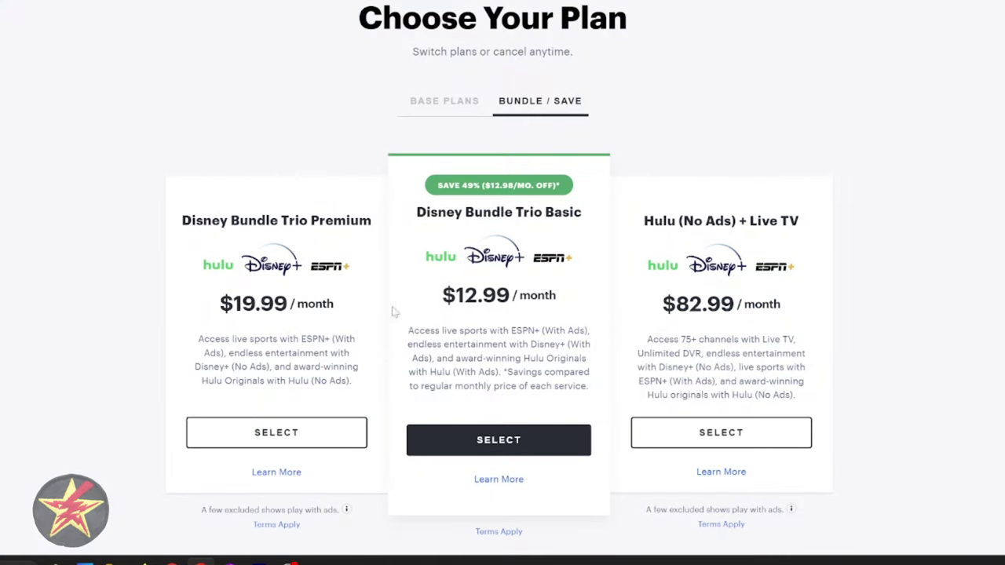
pyautogui.moveTo(217, 306); pyautogui.dragTo(346, 303)
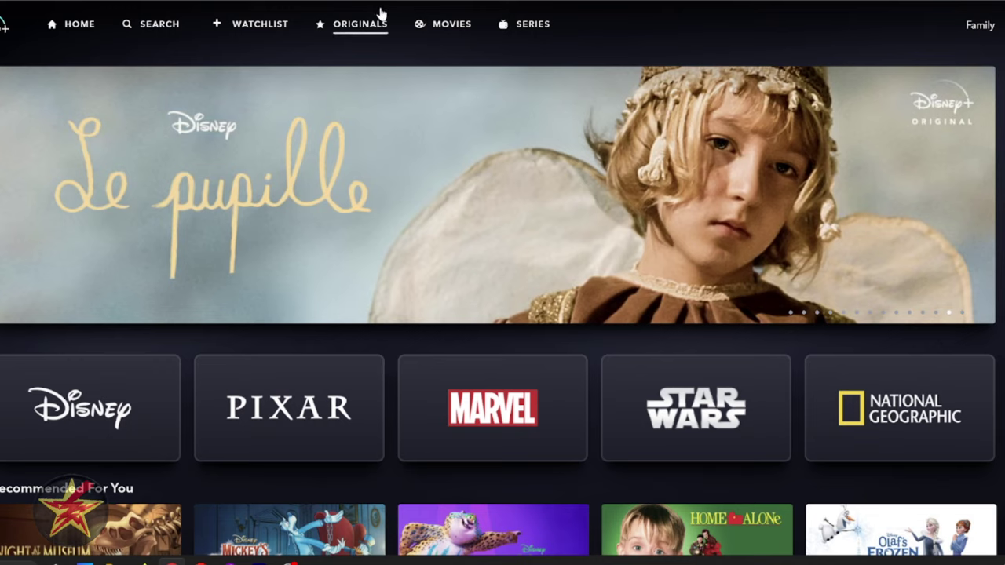
# Open the account page of the Disney+ subscription from the Family profile.
pyautogui.moveTo(979, 25)
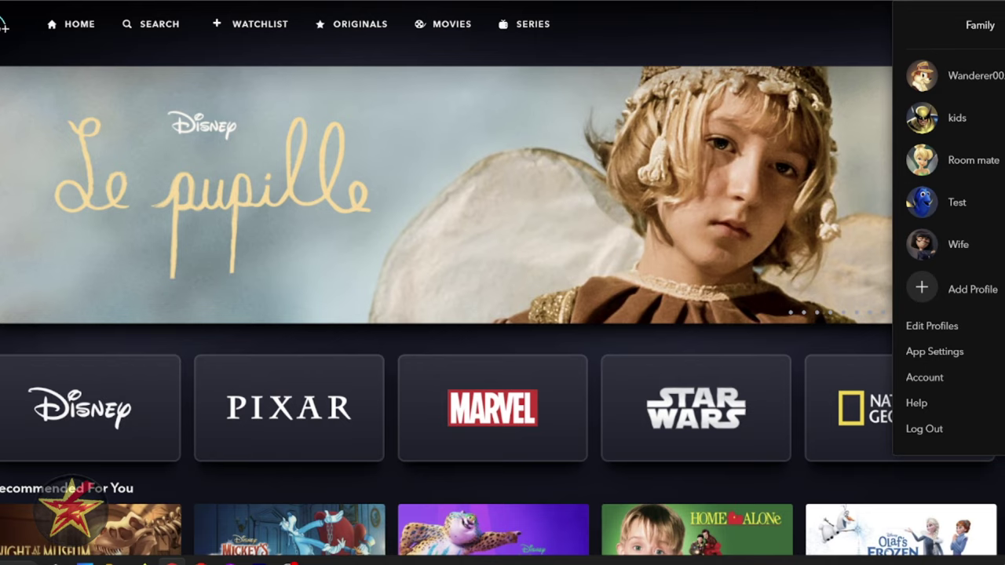
pyautogui.click(927, 380)
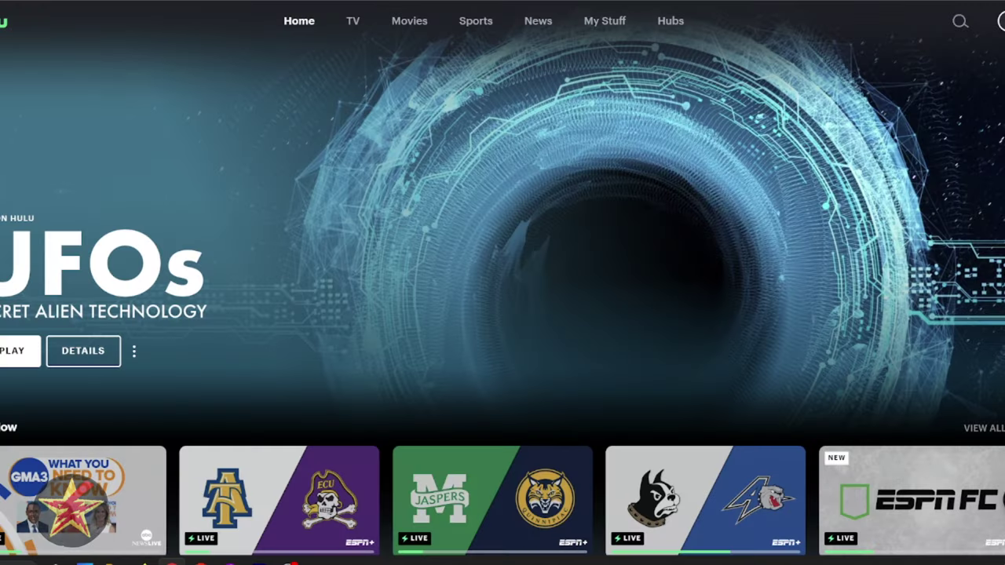
# On Hulu, open the account page and expand the details of the Disney Bundle Trio Premium base plan.
pyautogui.moveTo(1001, 21)
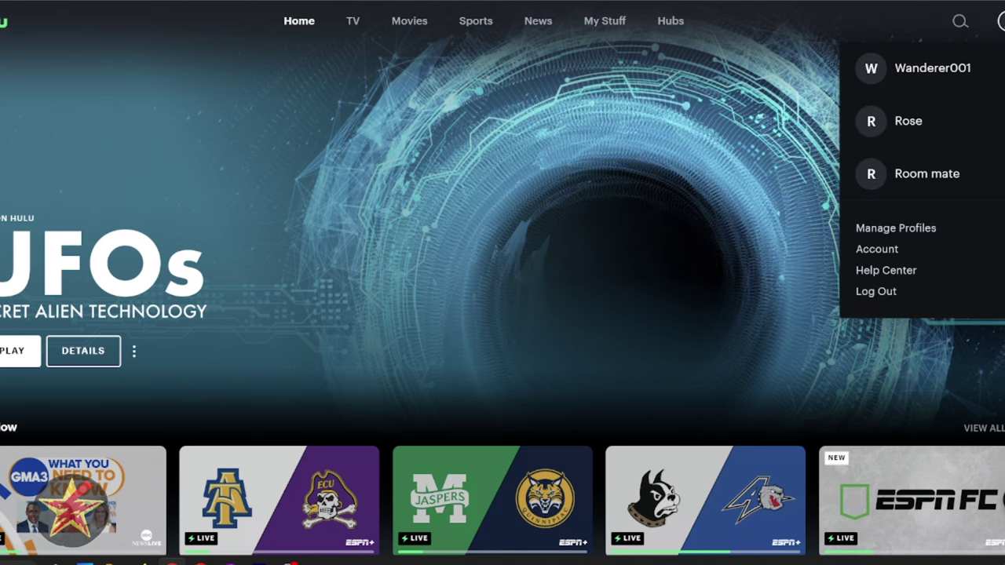
pyautogui.click(901, 251)
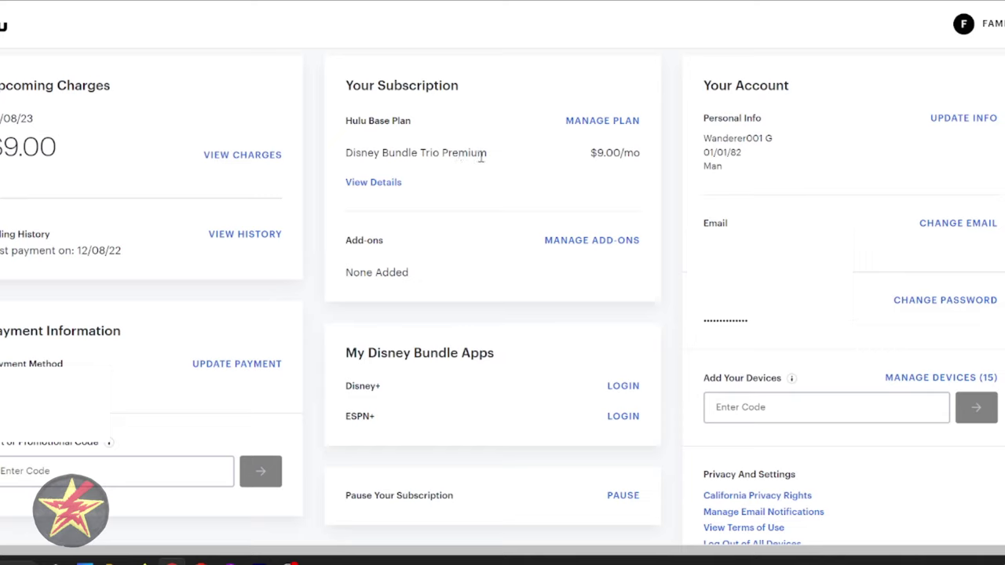
pyautogui.click(370, 183)
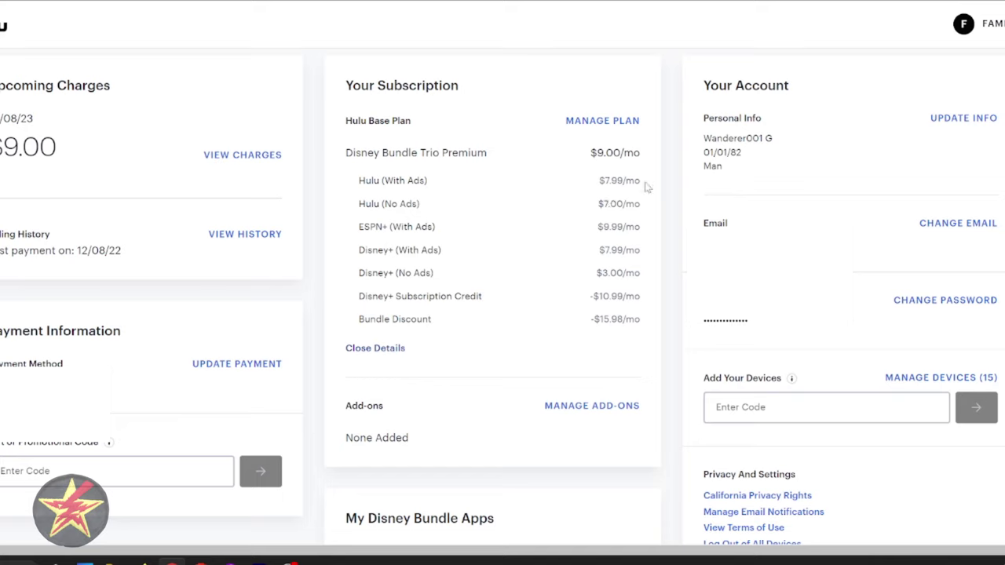
# Review the Trio Premium price breakdown line by line, from Hulu (With Ads) through the Disney+ Subscription Credit and Bundle Discount.
pyautogui.moveTo(358, 180); pyautogui.dragTo(642, 177)
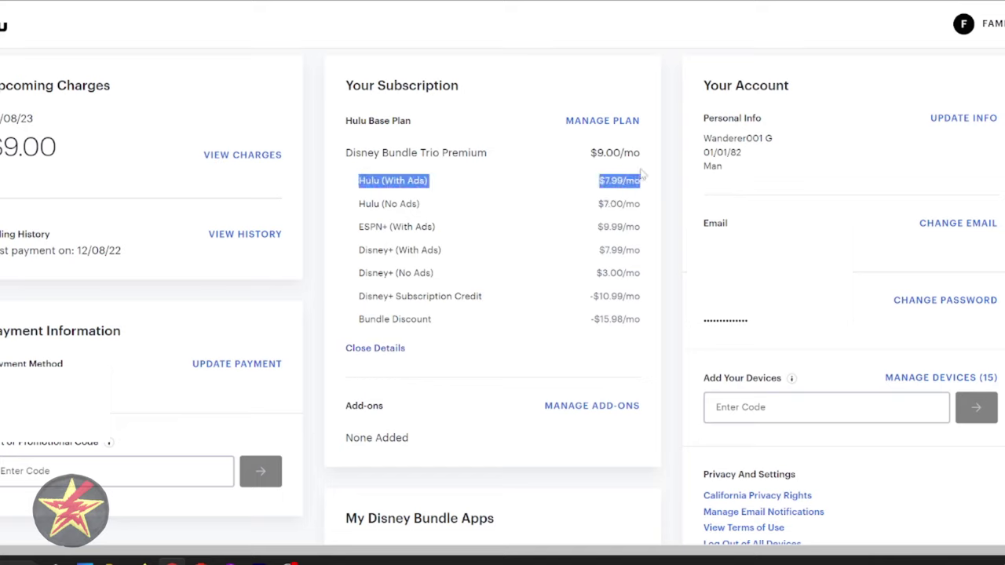
pyautogui.moveTo(361, 203); pyautogui.dragTo(656, 212)
pyautogui.moveTo(350, 228); pyautogui.dragTo(646, 233)
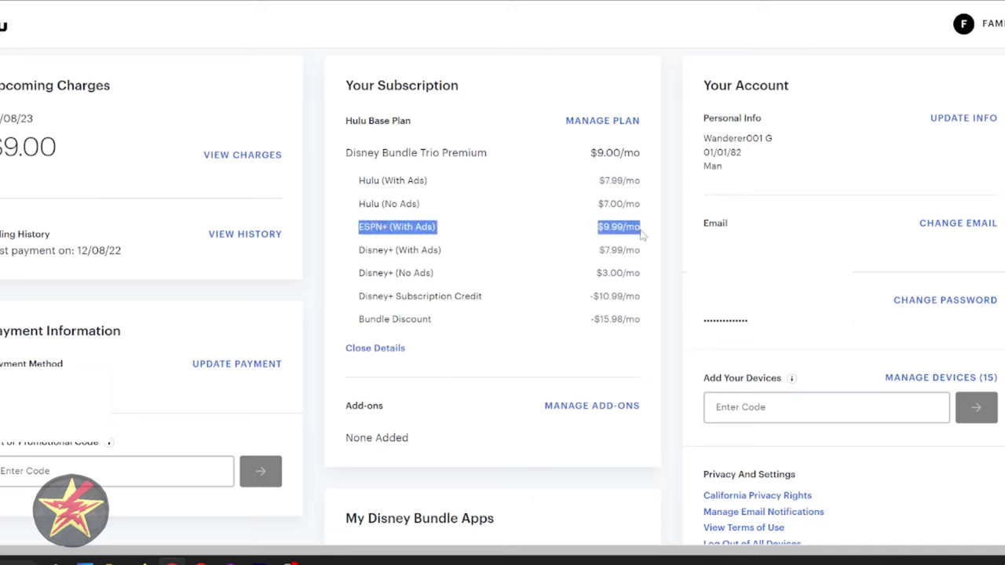
pyautogui.moveTo(355, 250); pyautogui.dragTo(578, 269)
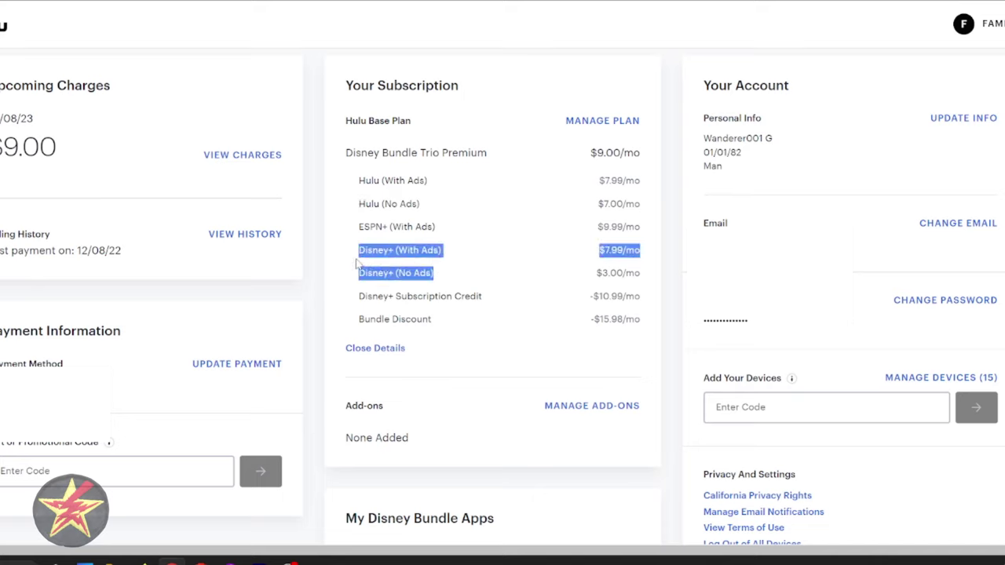
pyautogui.click(574, 295)
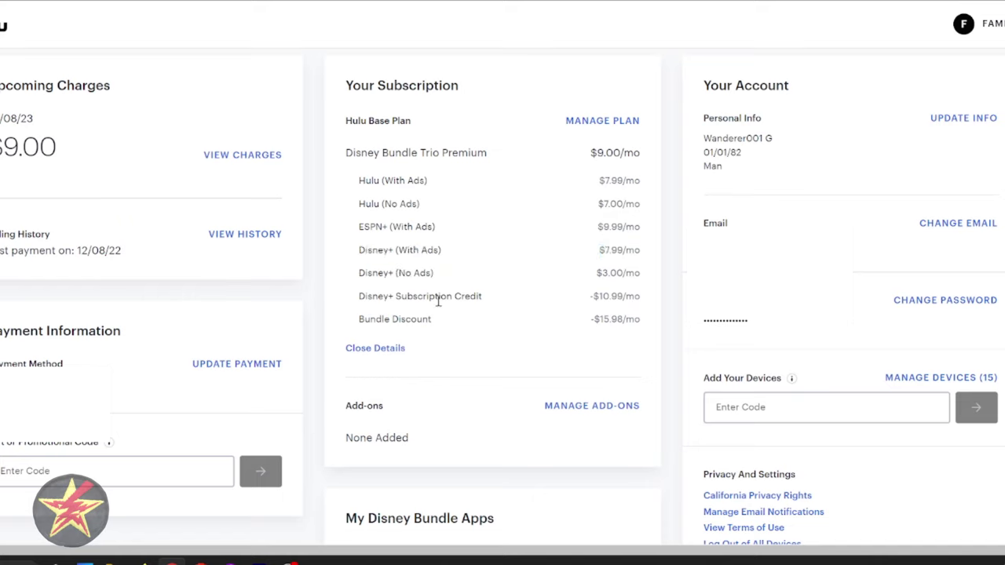
pyautogui.moveTo(651, 303); pyautogui.dragTo(336, 290)
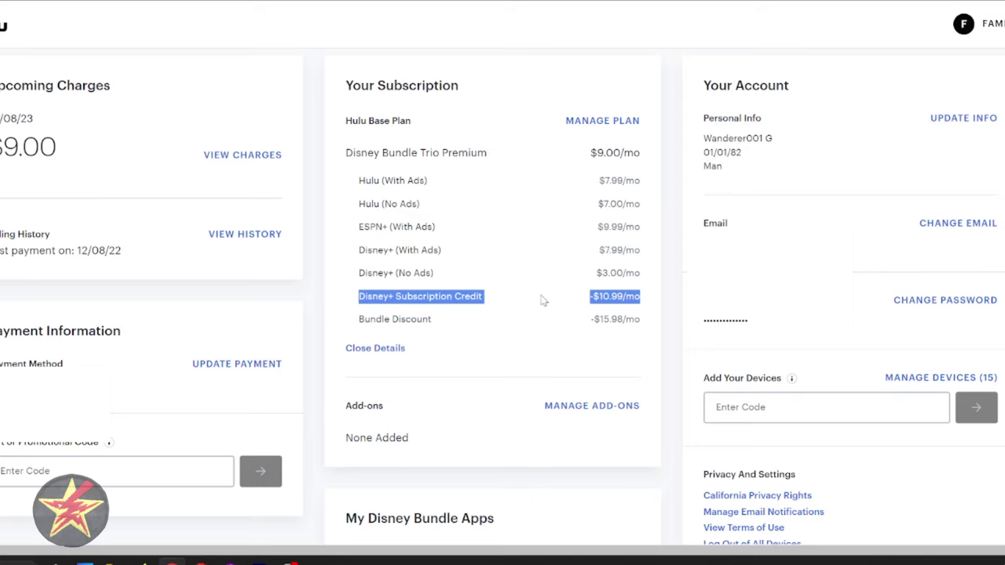
pyautogui.moveTo(649, 325); pyautogui.dragTo(340, 315)
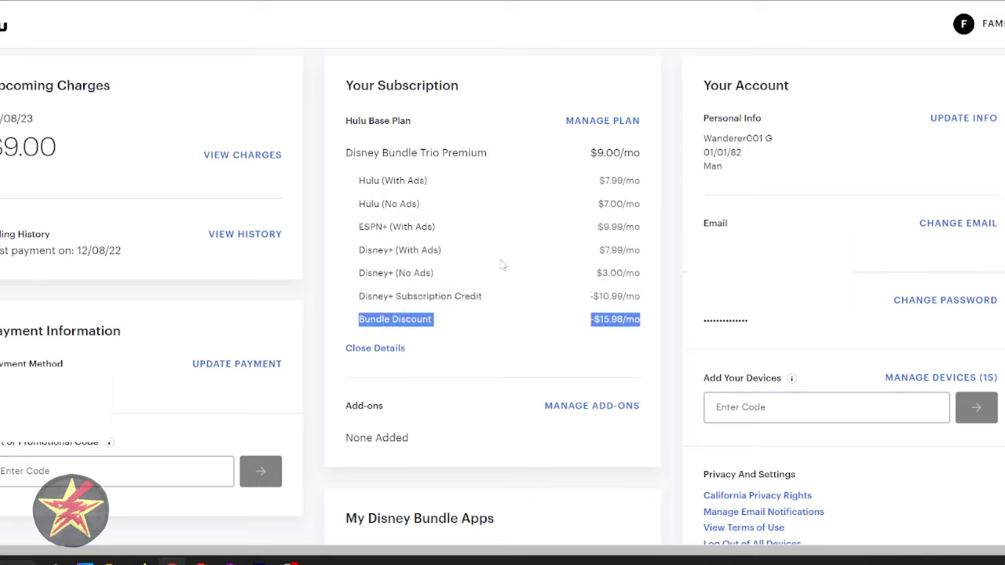
pyautogui.click(477, 380)
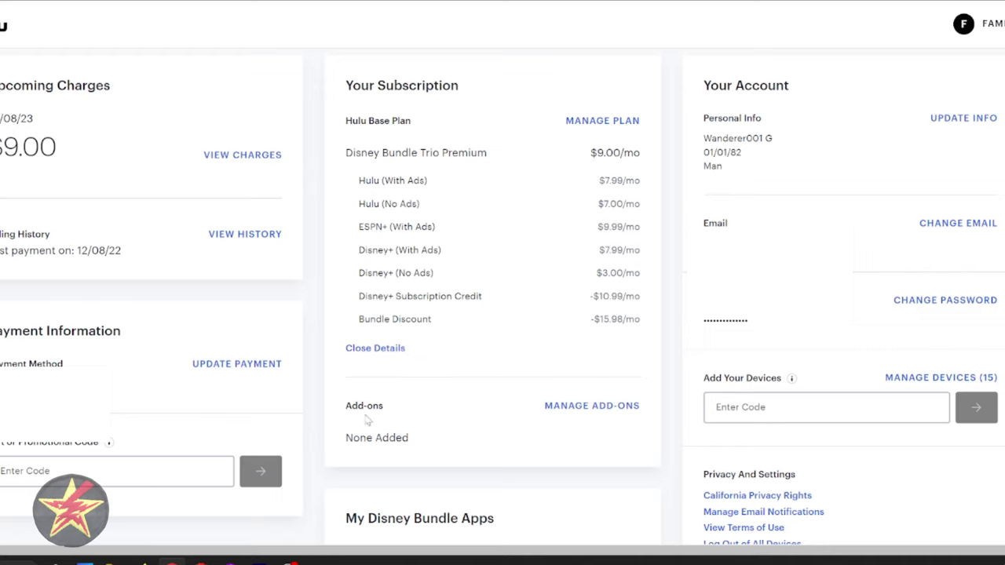
# Open the subscription's add-on management page and go up past the add-ons to the list of available plans.
pyautogui.moveTo(347, 411); pyautogui.dragTo(399, 407)
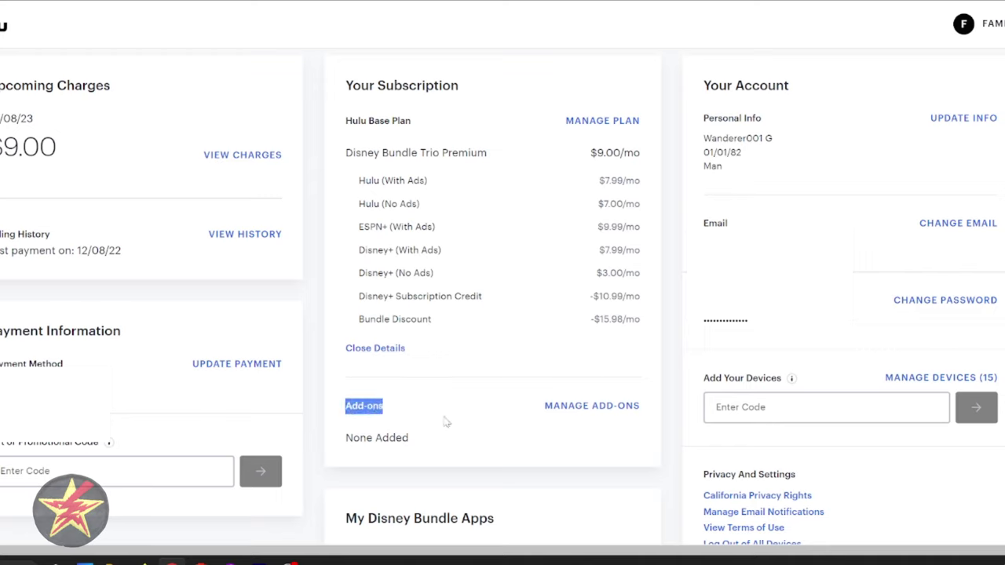
pyautogui.click(596, 423)
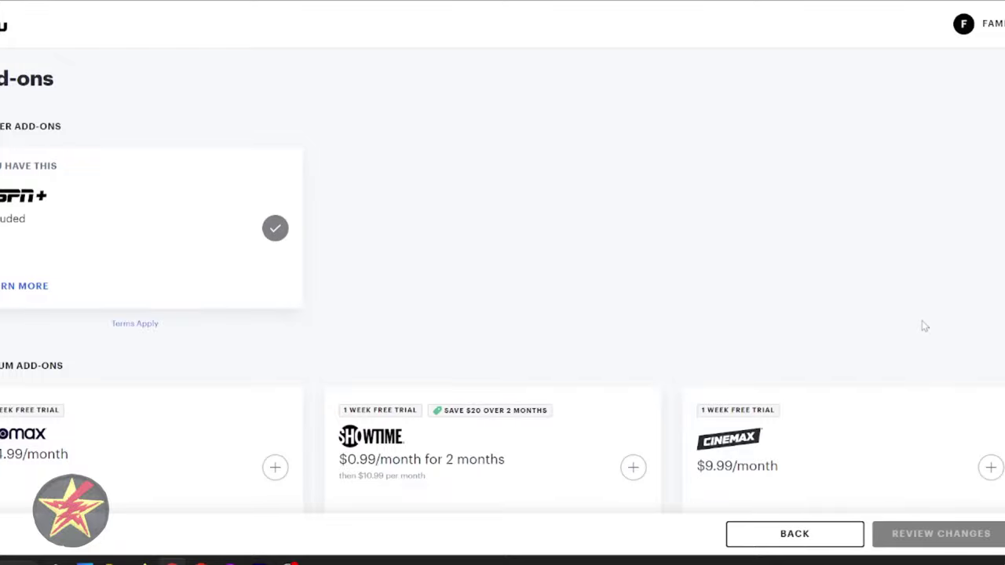
pyautogui.scroll(7, 923, 324)
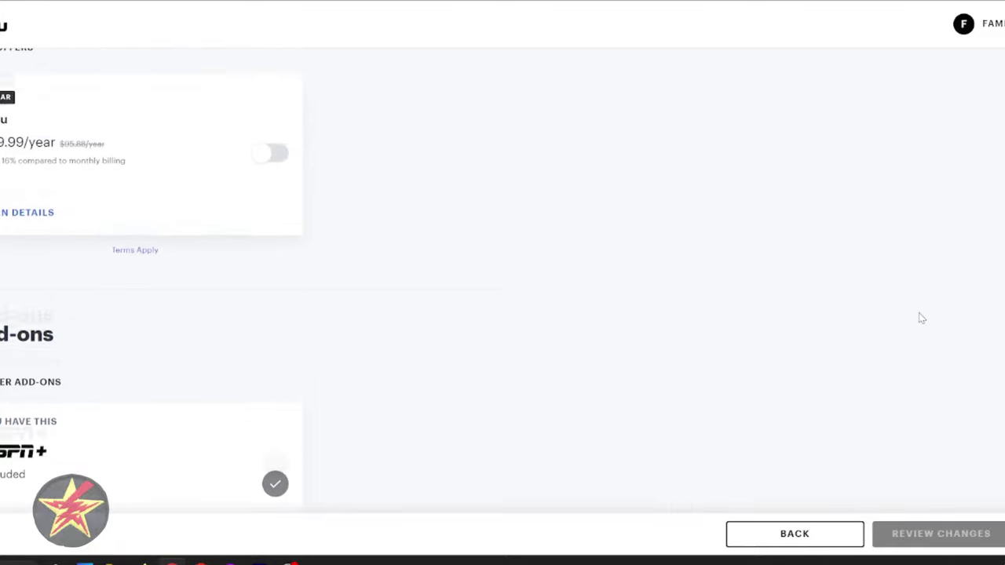
pyautogui.scroll(4, 919, 313)
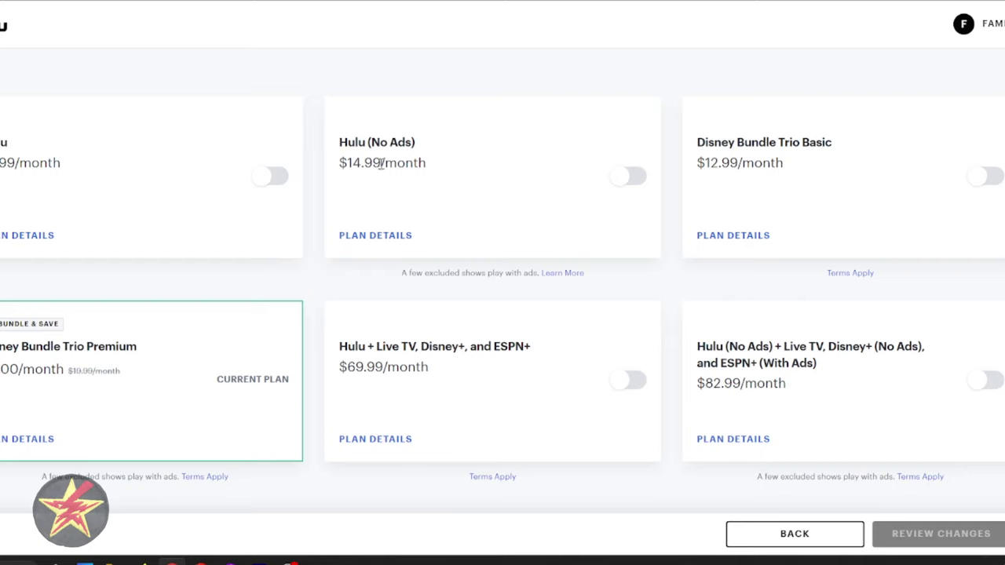
# Compare the Disney Bundle Trio Basic plan with the two Hulu + Live TV bundle plans.
pyautogui.moveTo(870, 143); pyautogui.dragTo(698, 143)
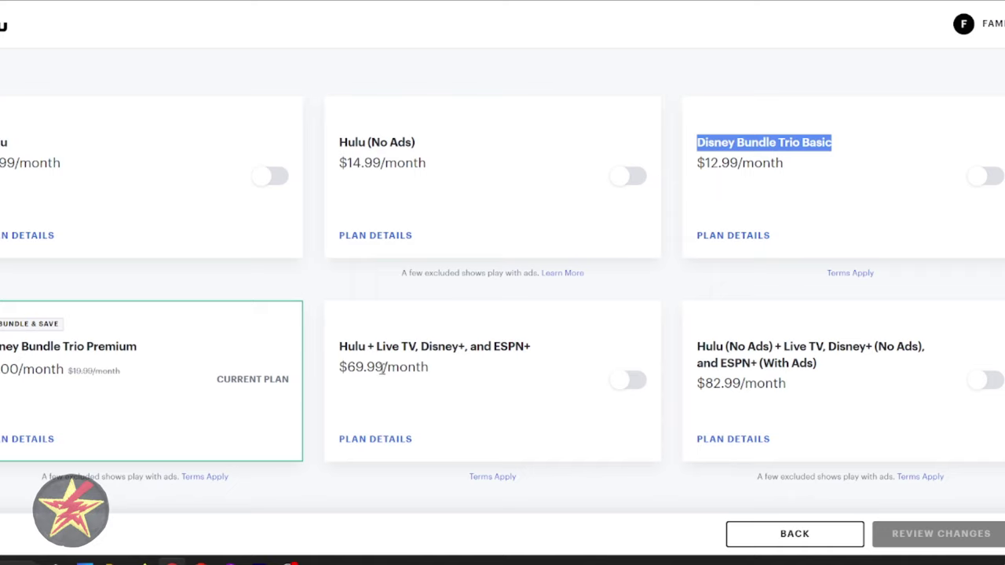
pyautogui.moveTo(346, 366); pyautogui.dragTo(431, 367)
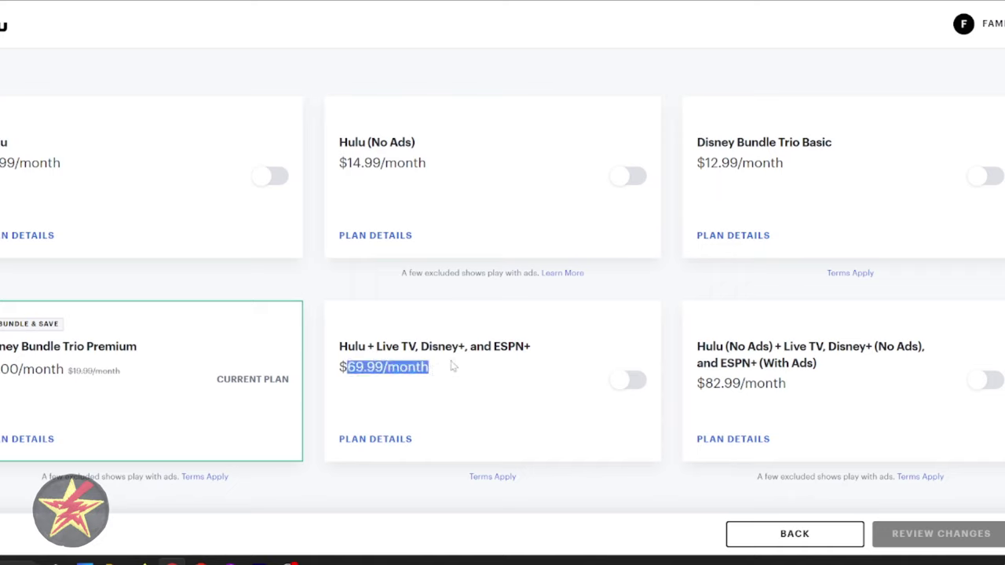
pyautogui.moveTo(697, 350); pyautogui.dragTo(733, 347)
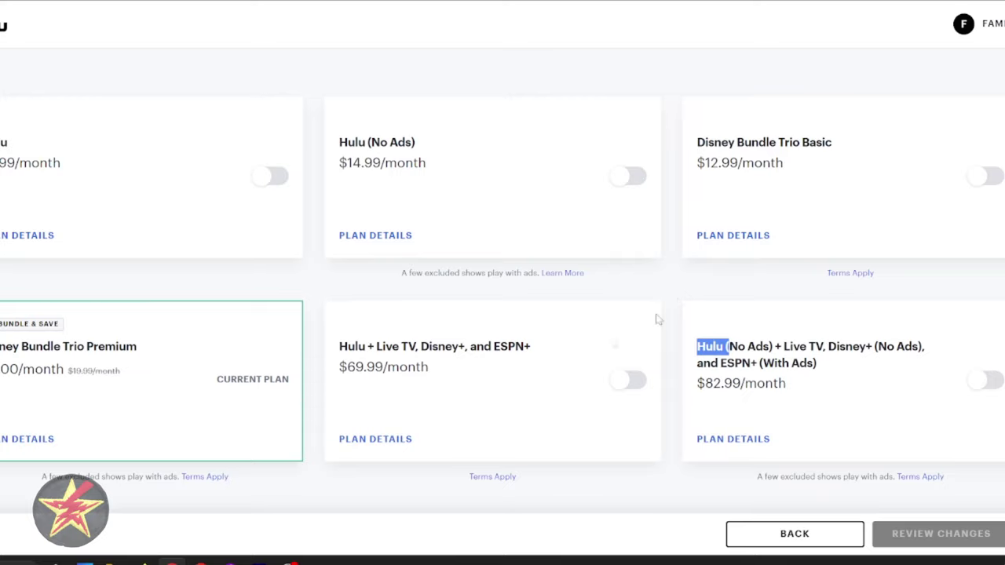
# View the plan details of Disney Bundle Trio Premium and Disney Bundle Trio Basic, closing each one after reading.
pyautogui.click(27, 439)
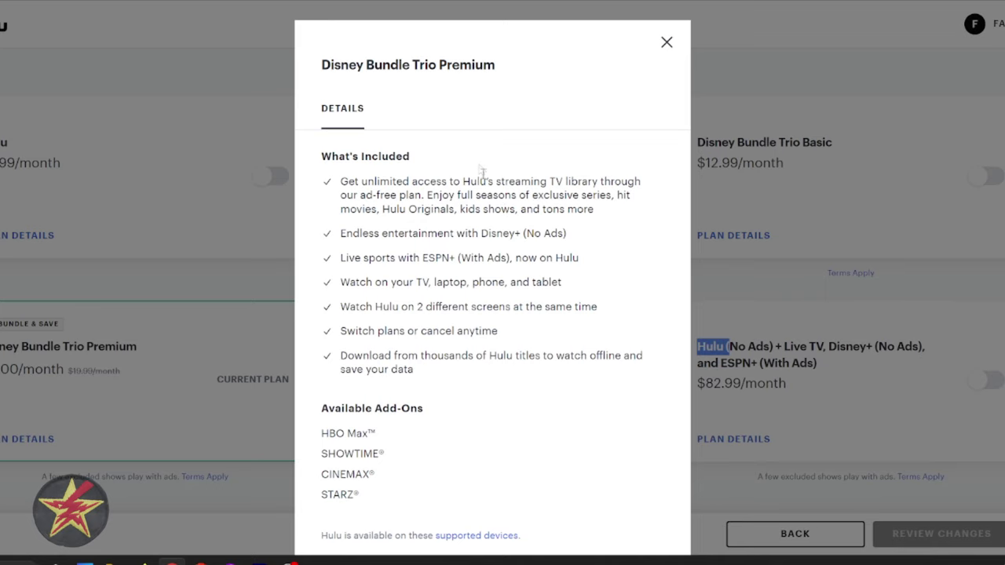
pyautogui.click(661, 58)
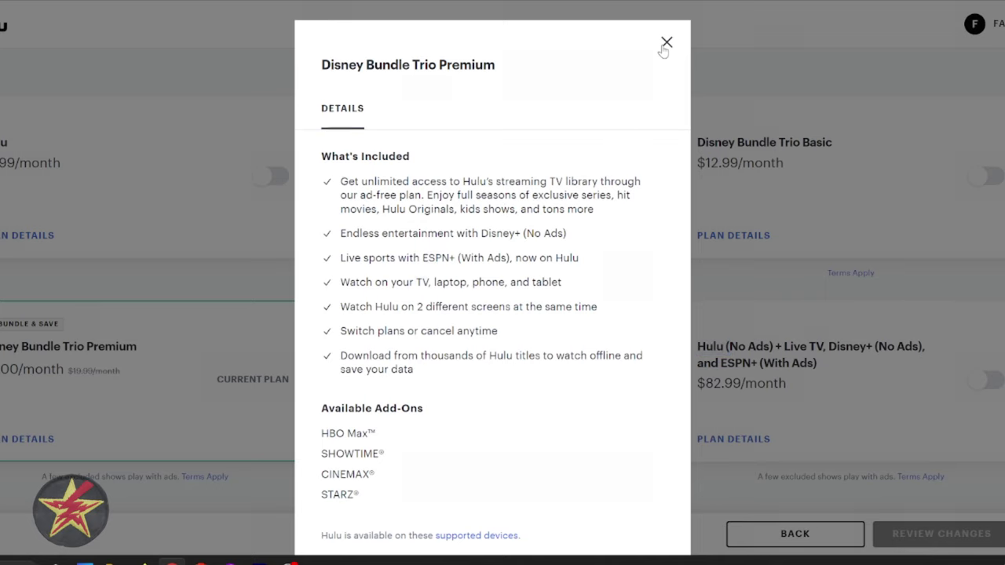
pyautogui.click(665, 43)
pyautogui.click(723, 234)
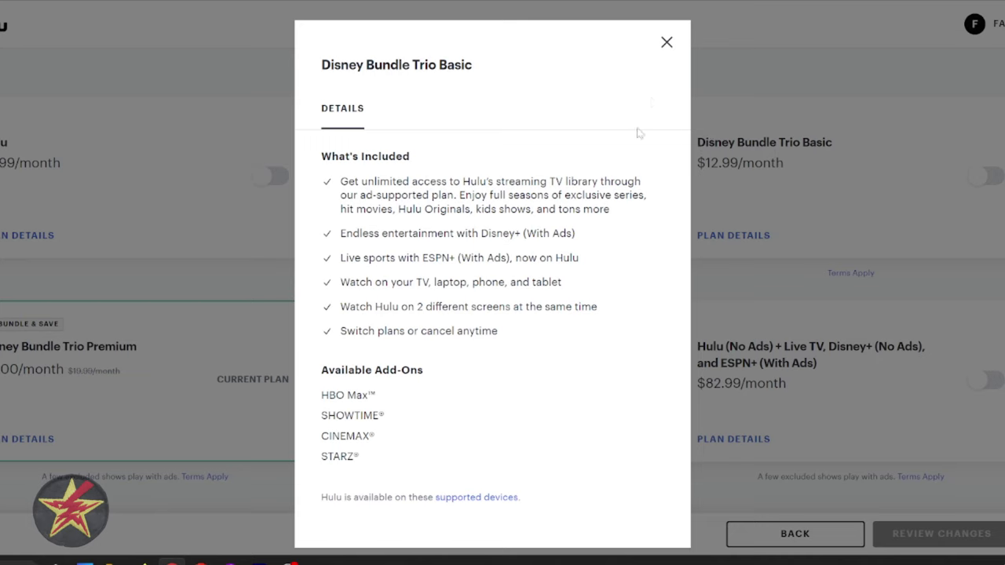
pyautogui.click(664, 50)
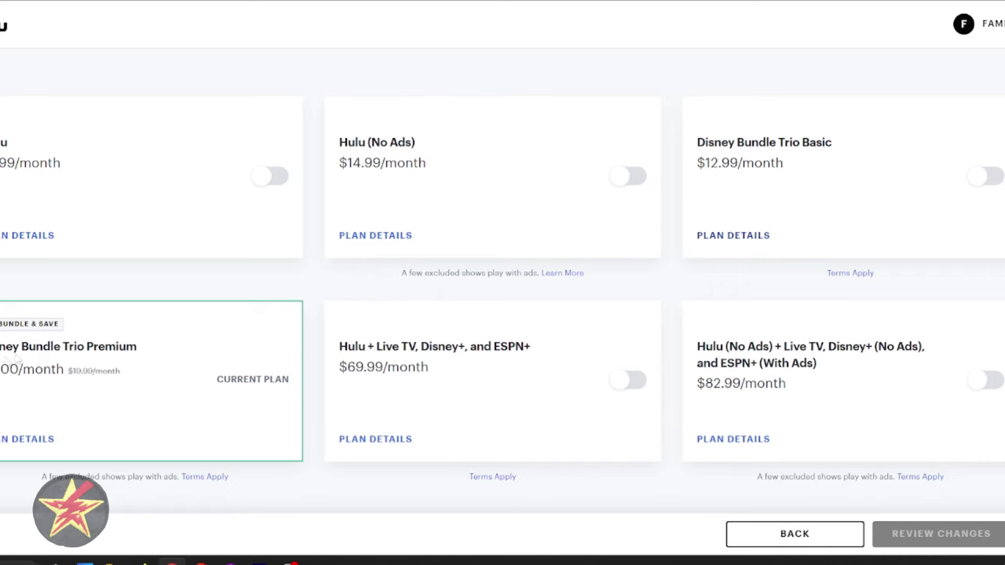
# Return to the Hulu account page without changing the plan and highlight the My Disney Bundle Apps heading.
pyautogui.click(802, 539)
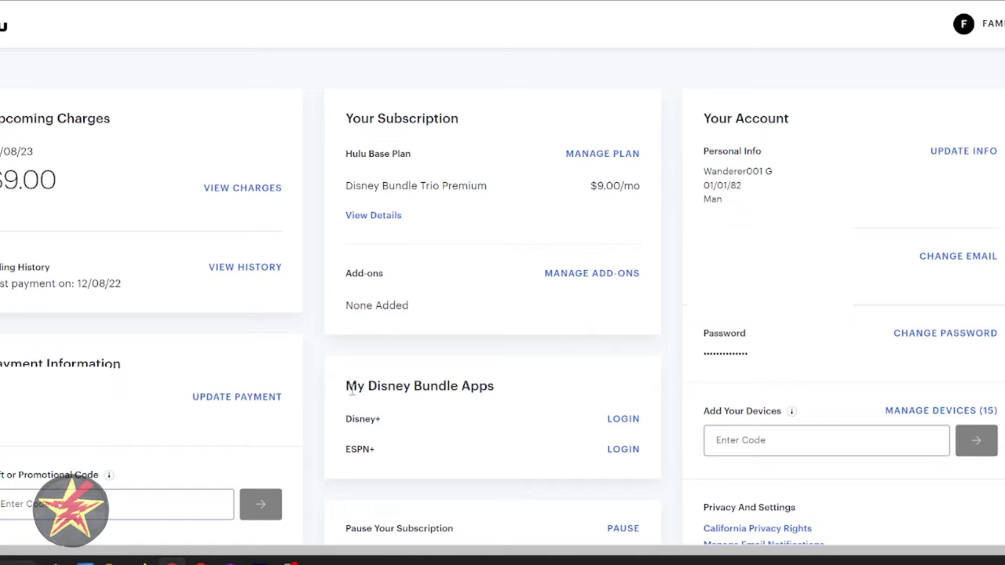
pyautogui.moveTo(342, 395); pyautogui.dragTo(507, 398)
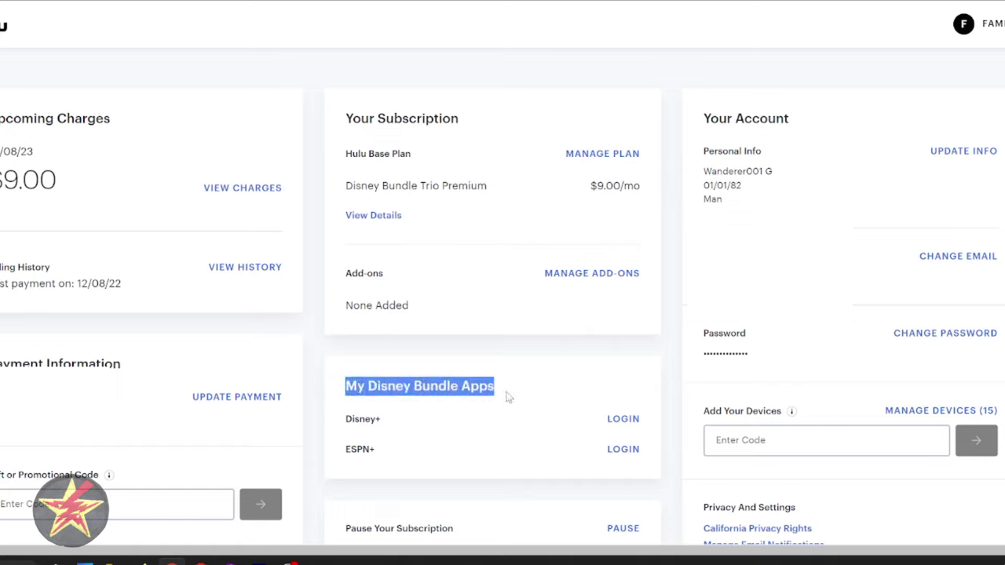